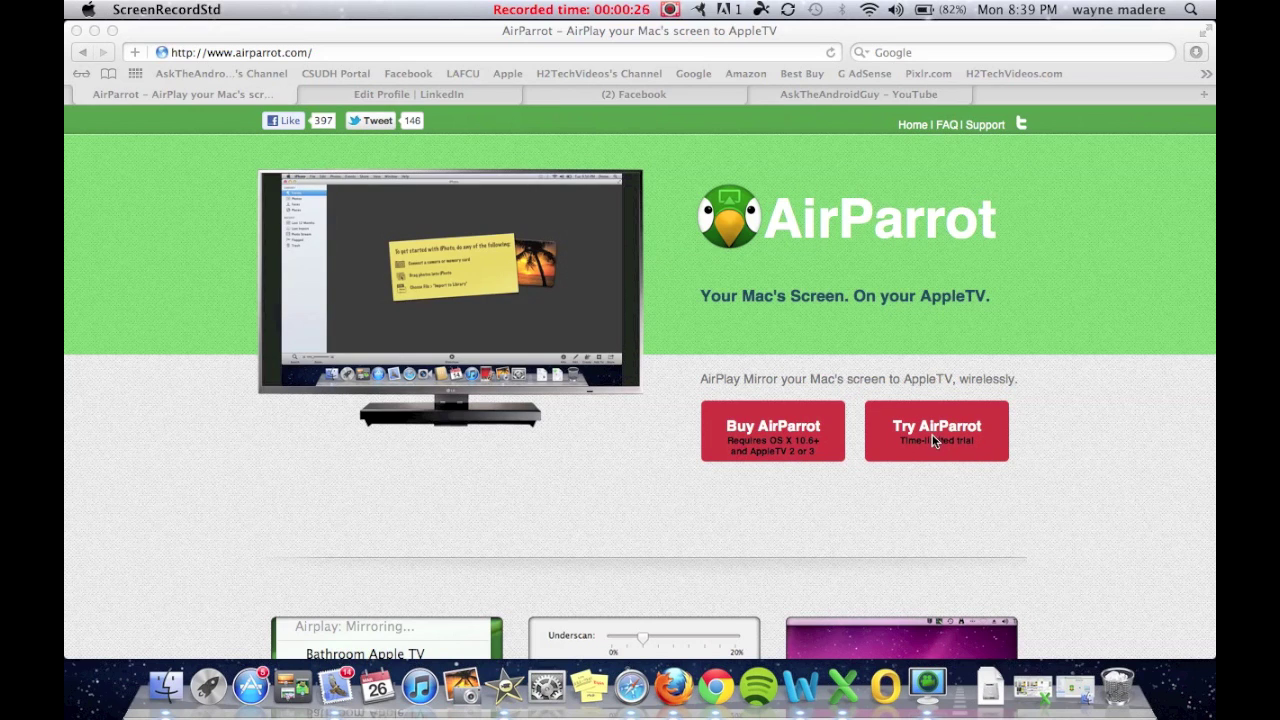
Download the AirParrot trial .dmg from airparrot.com and minimize Safari.
click(935, 441)
click(930, 430)
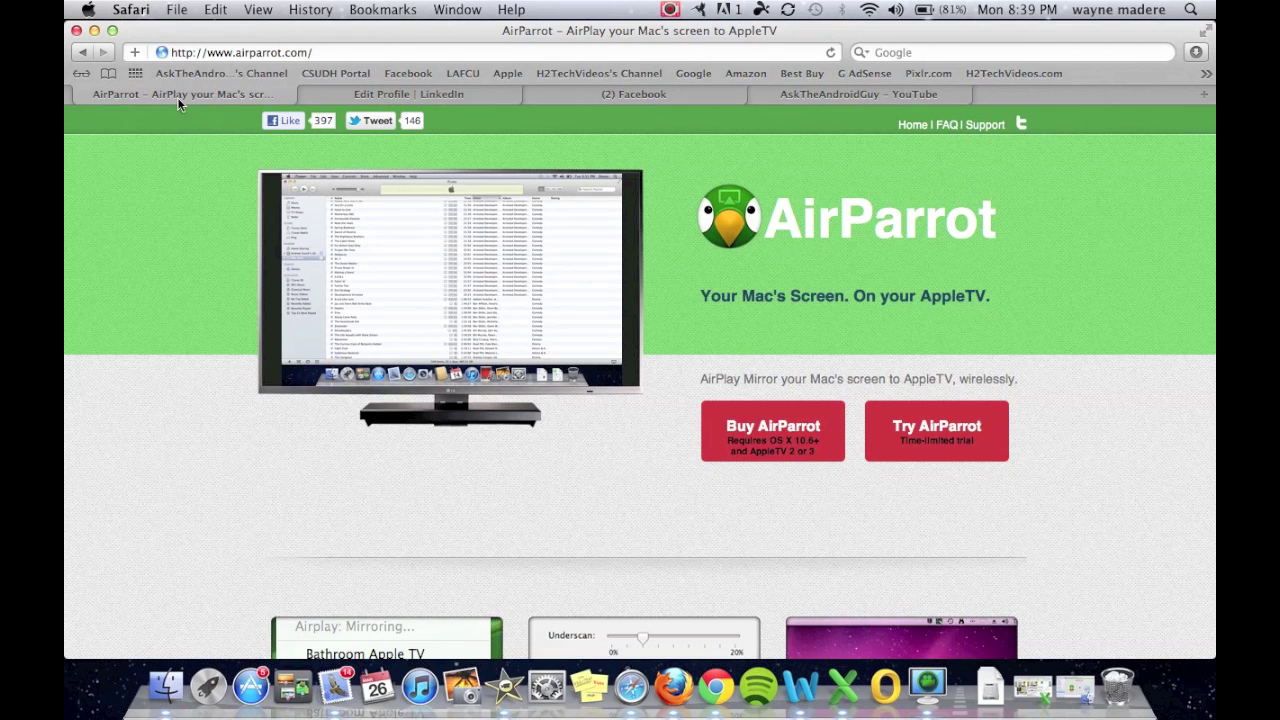
click(95, 30)
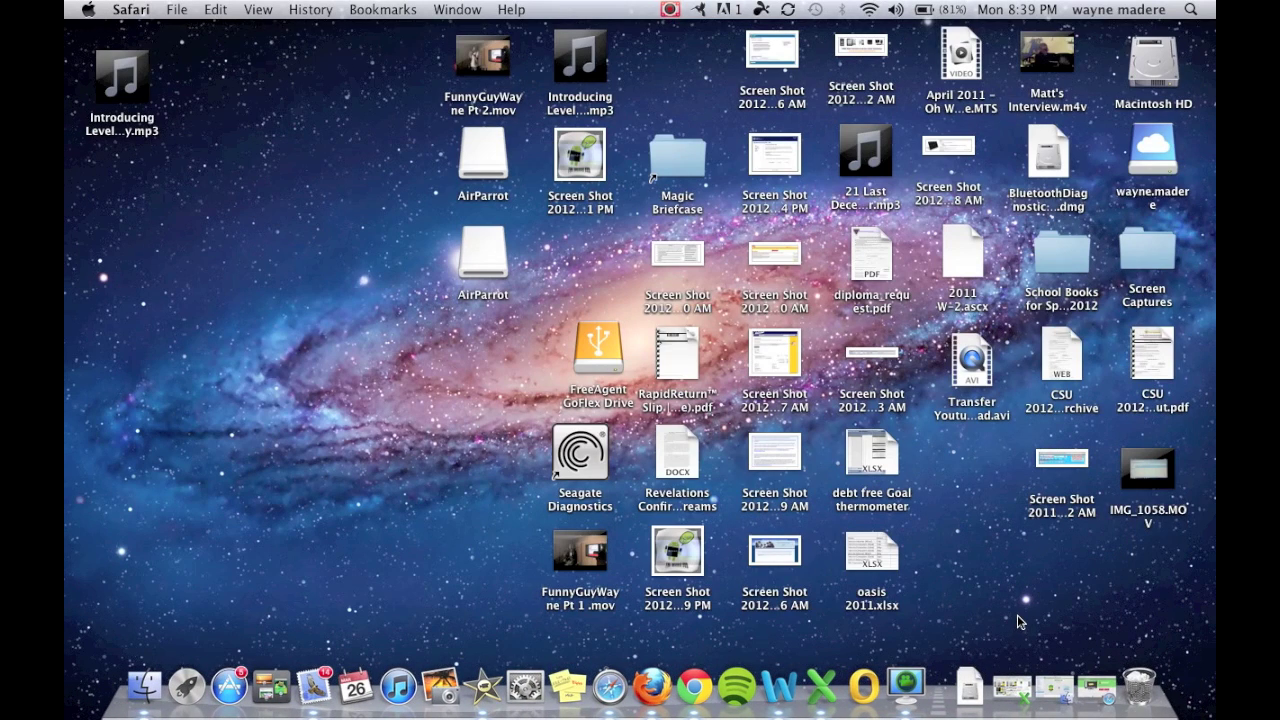
Open AirParrot.dmg from Downloads, drag AirParrot into Applications, and close the installer window.
click(975, 688)
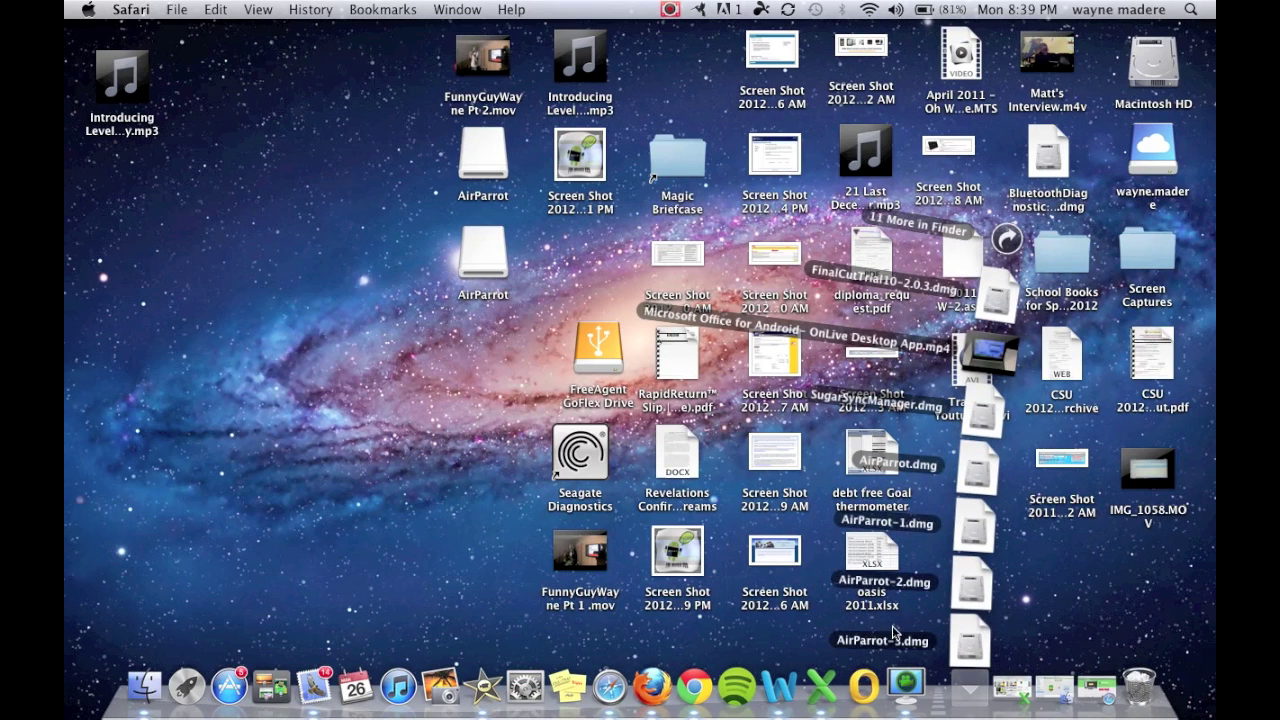
click(966, 642)
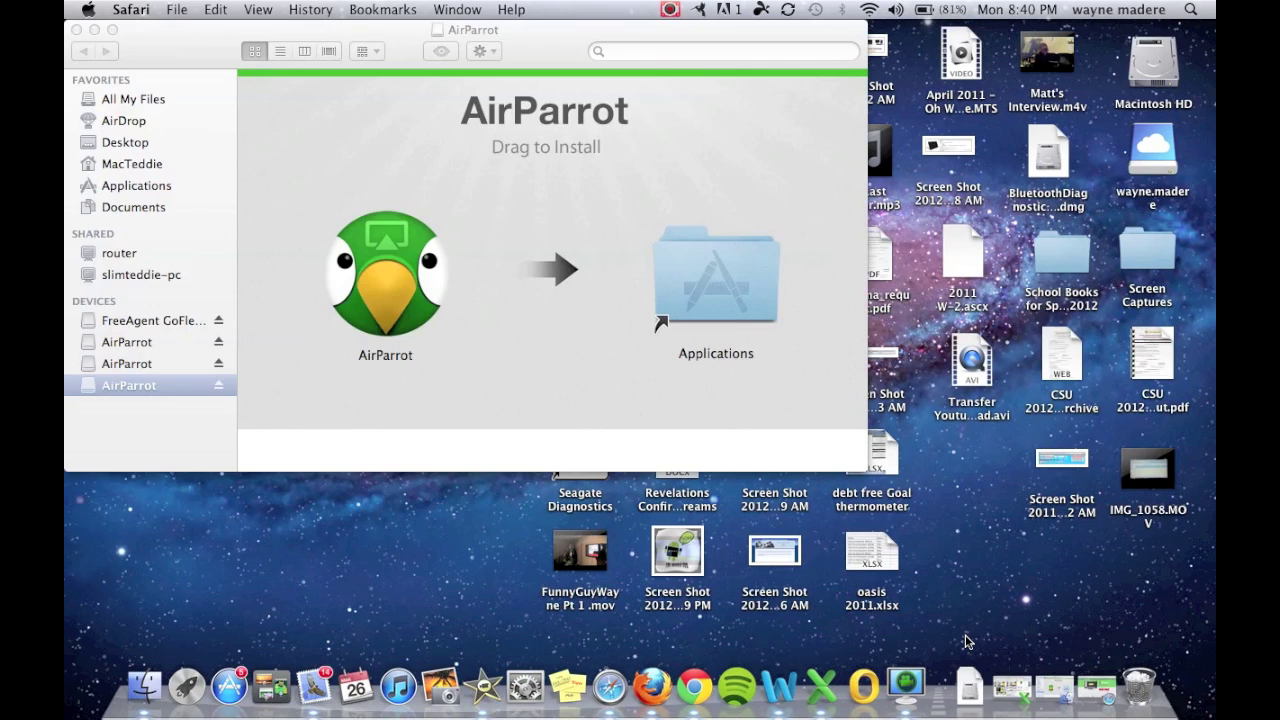
click(376, 249)
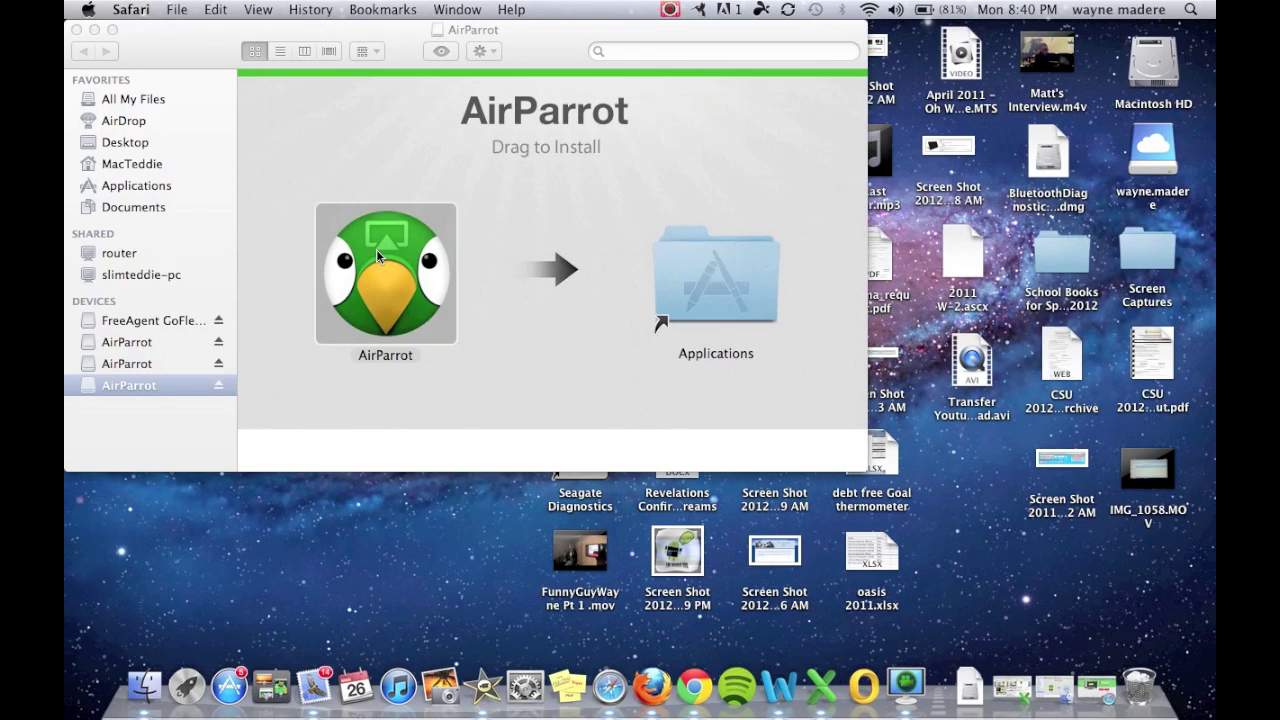
drag(376, 249, 709, 247)
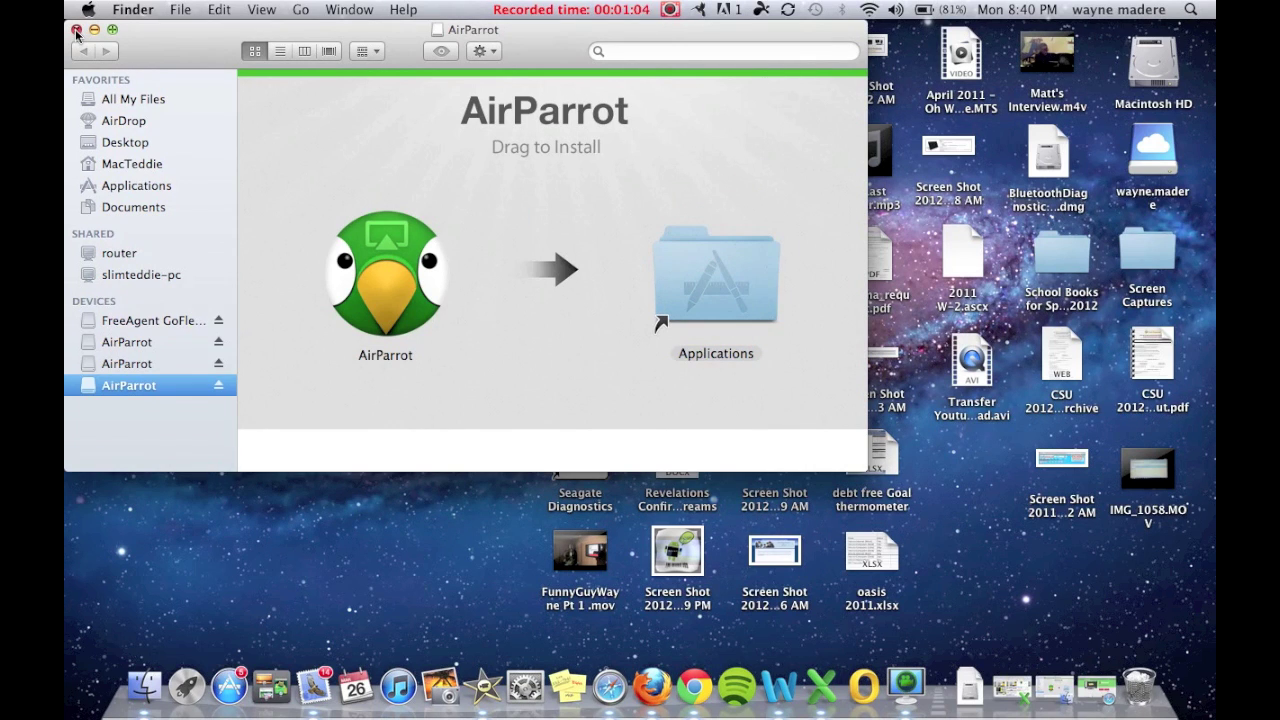
click(77, 31)
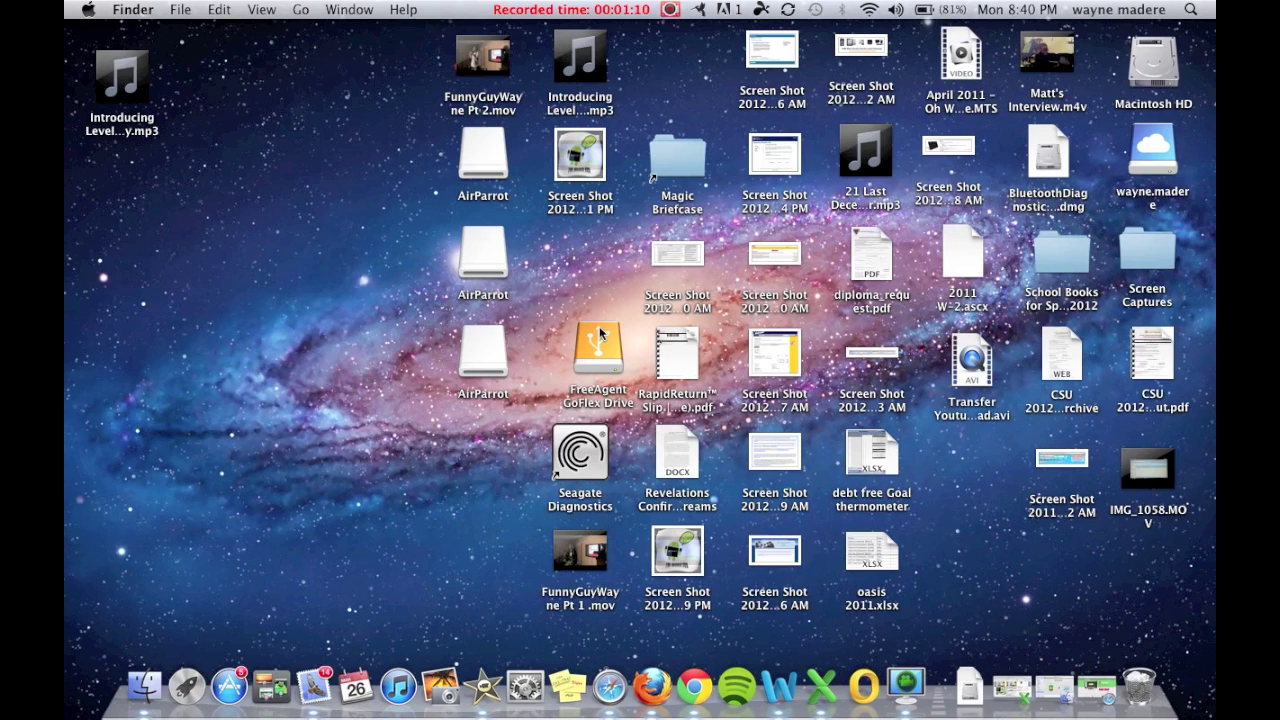
Check Launchpad for the installed AirParrot app, then close Launchpad.
click(186, 687)
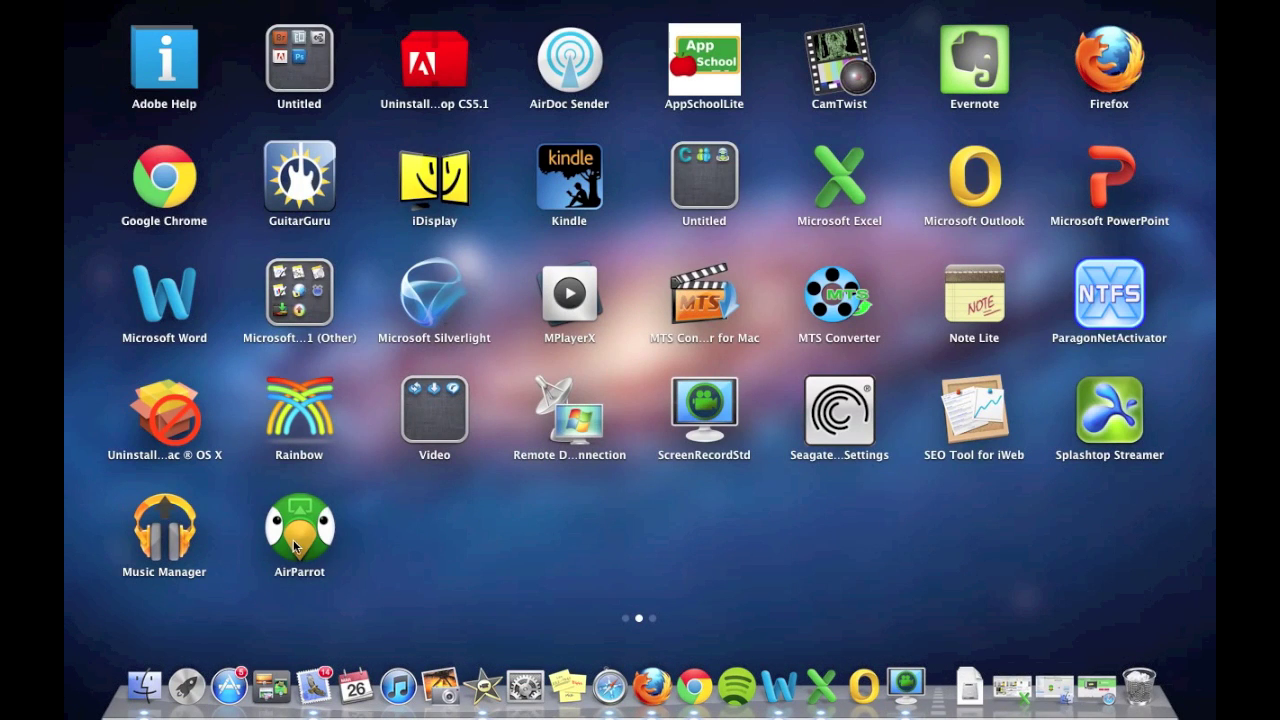
click(186, 688)
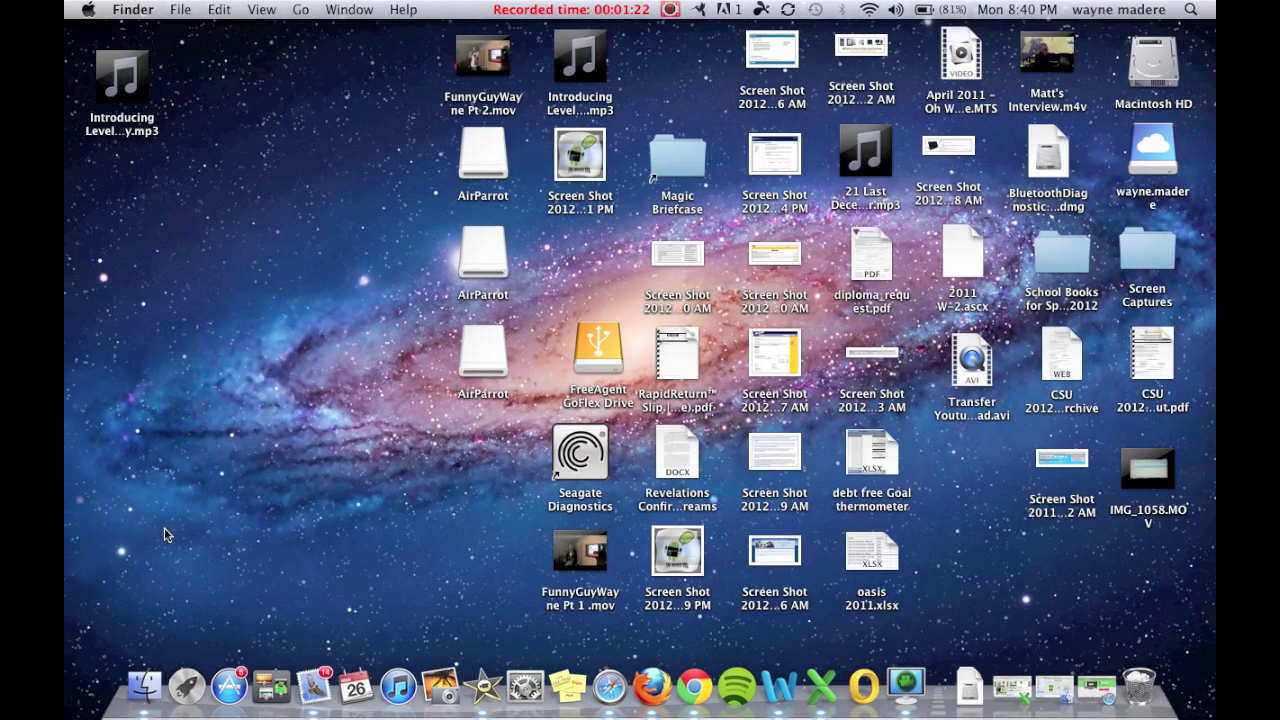
Launch AirParrot from Finder's Applications folder and confirm opening the downloaded app.
click(145, 686)
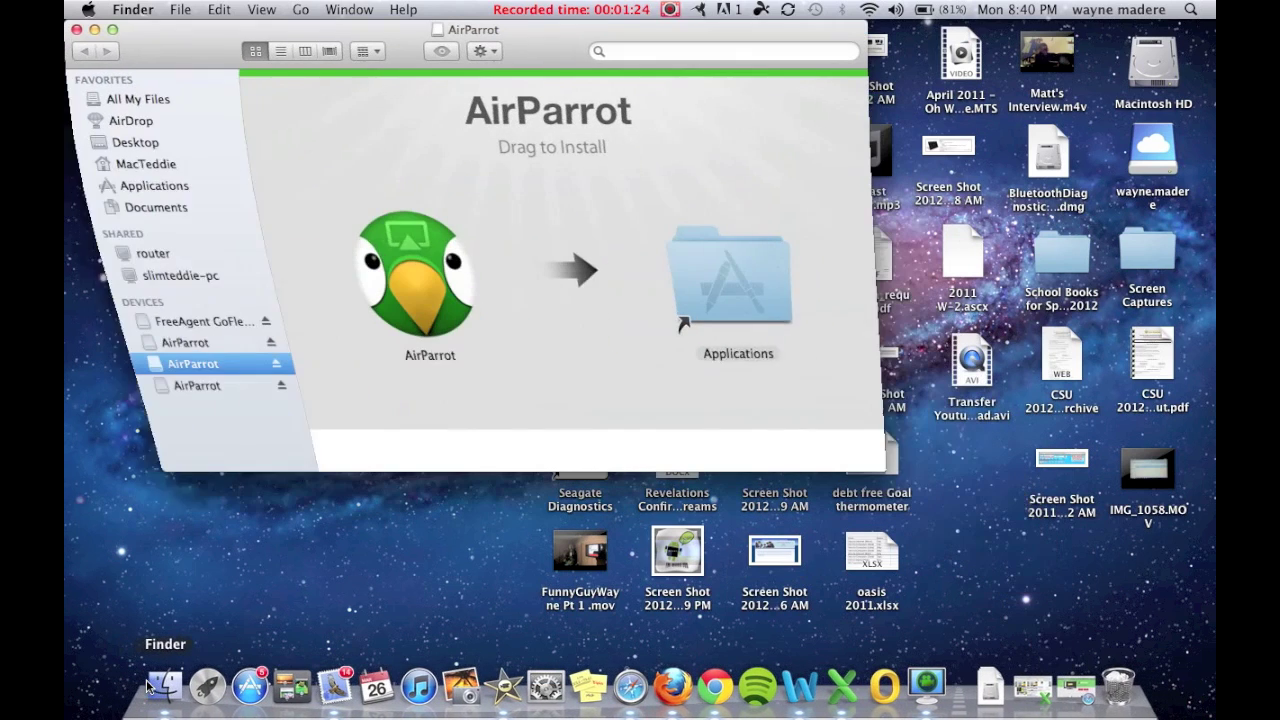
click(128, 195)
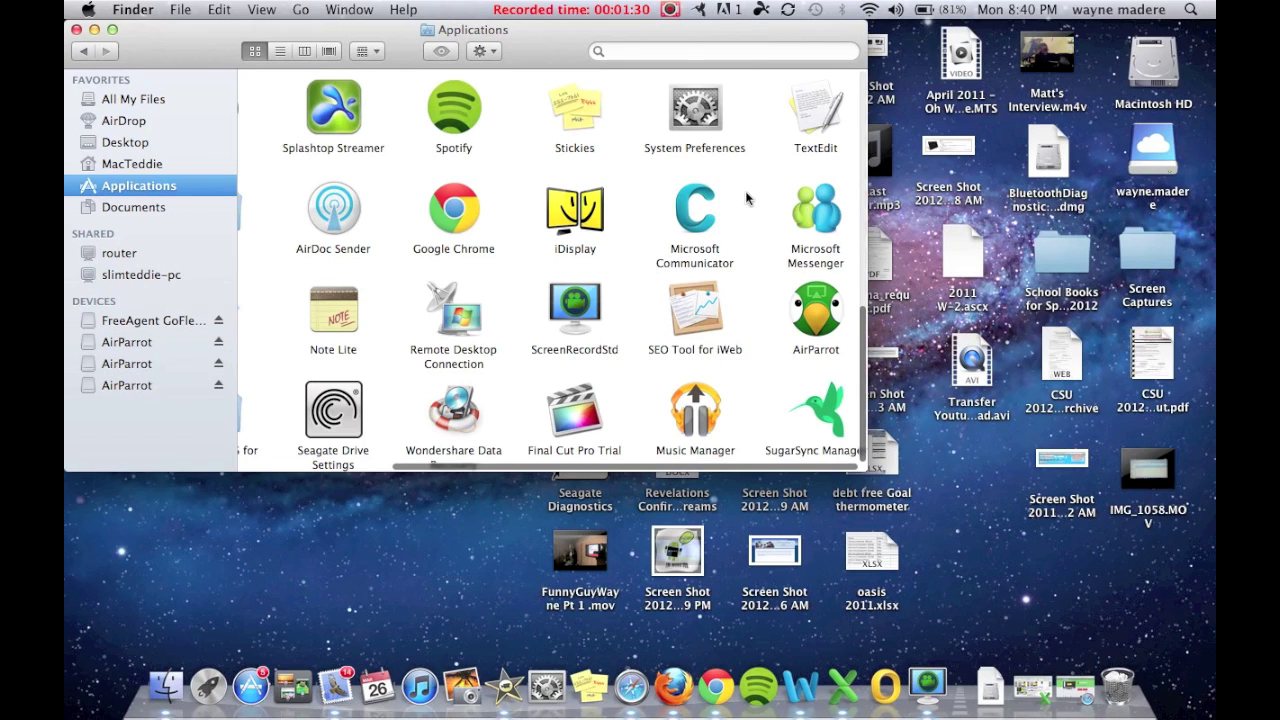
click(826, 330)
double_click(826, 330)
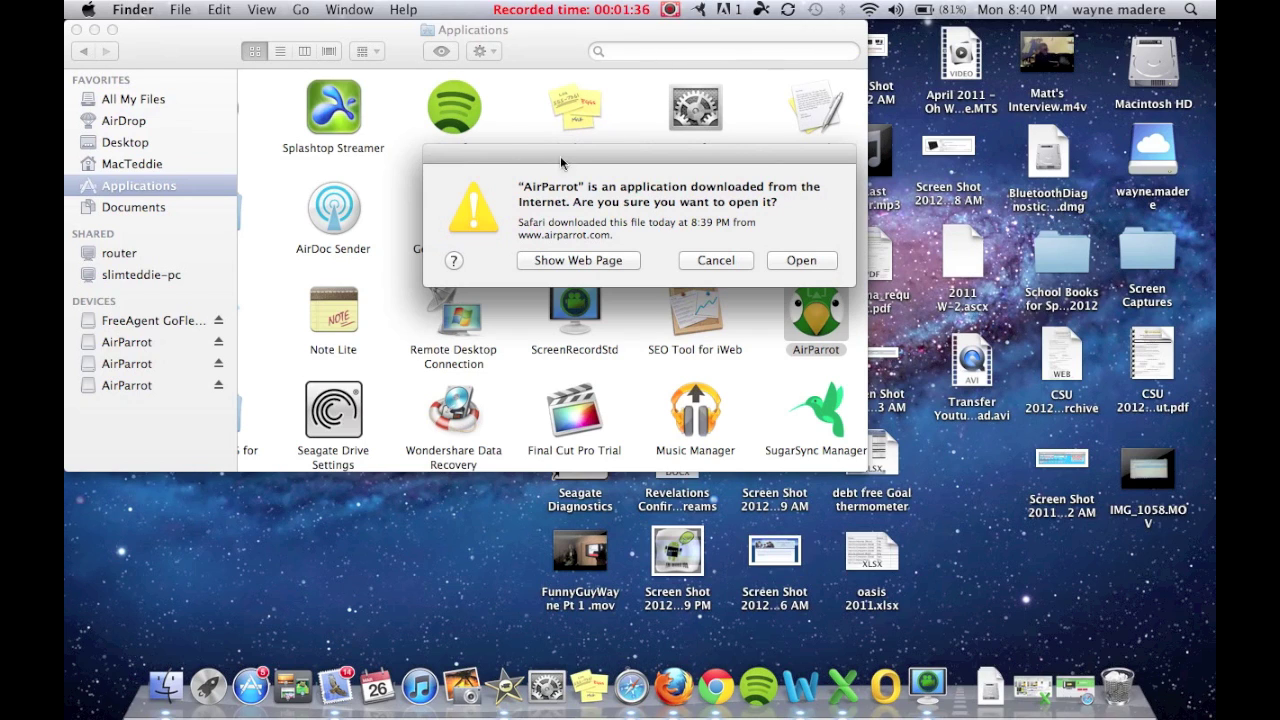
click(796, 262)
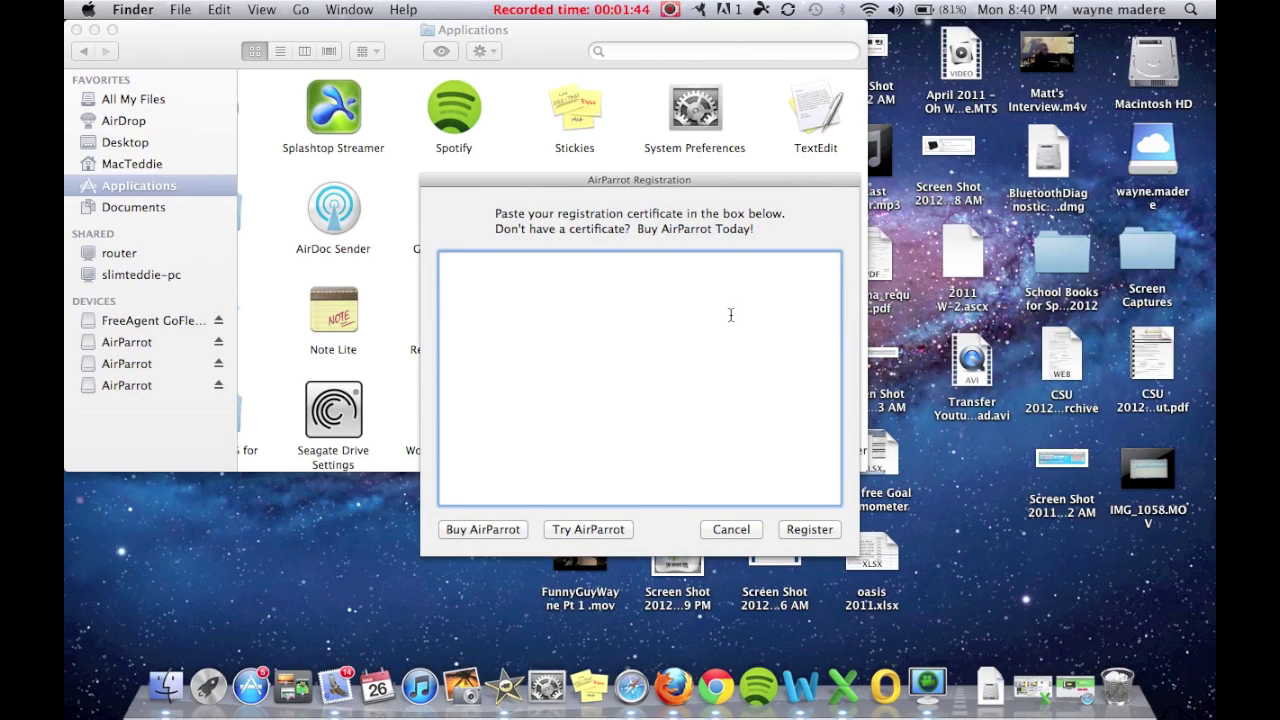
Start AirParrot's 20-minute trial, acknowledge the notice, and put the Applications window away.
click(577, 530)
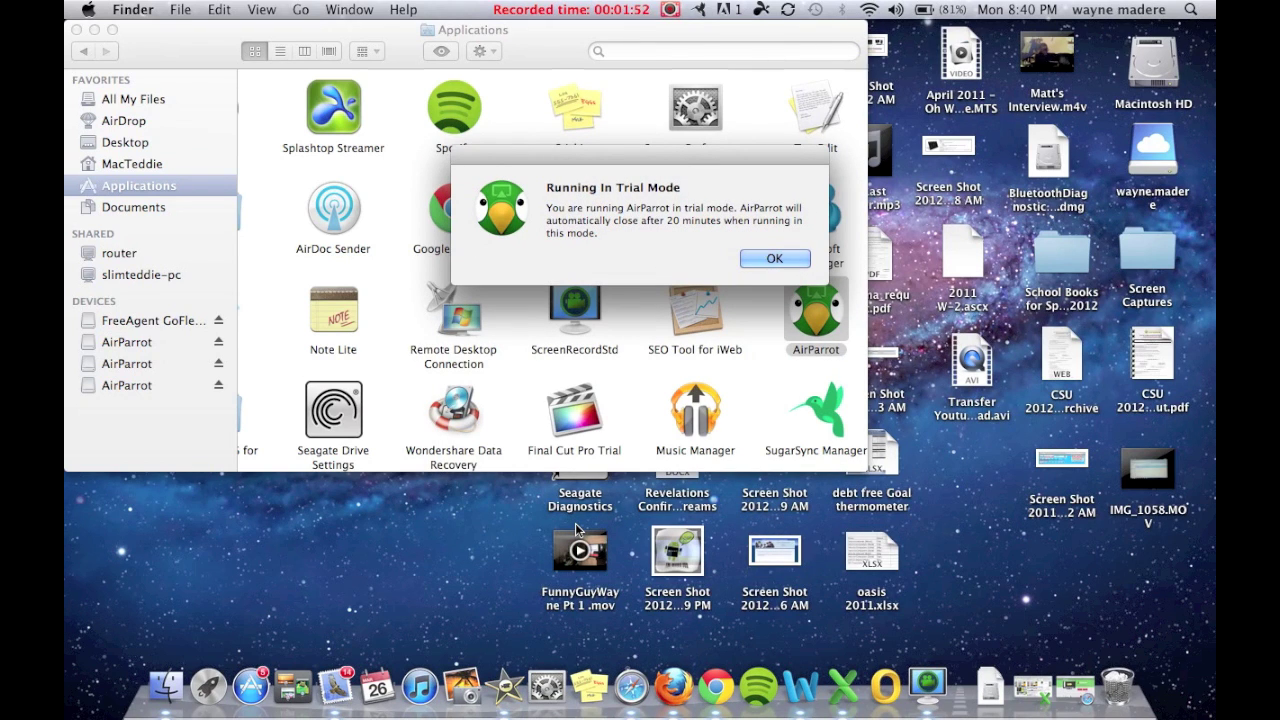
click(773, 262)
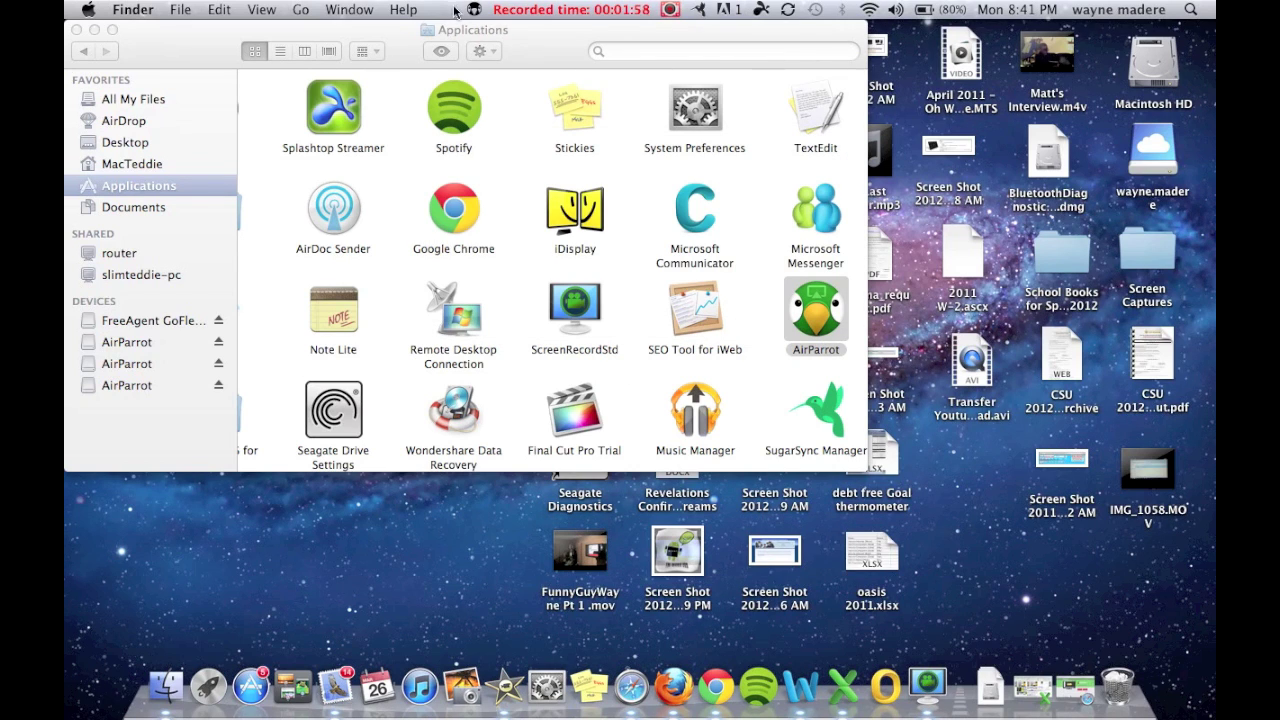
click(94, 31)
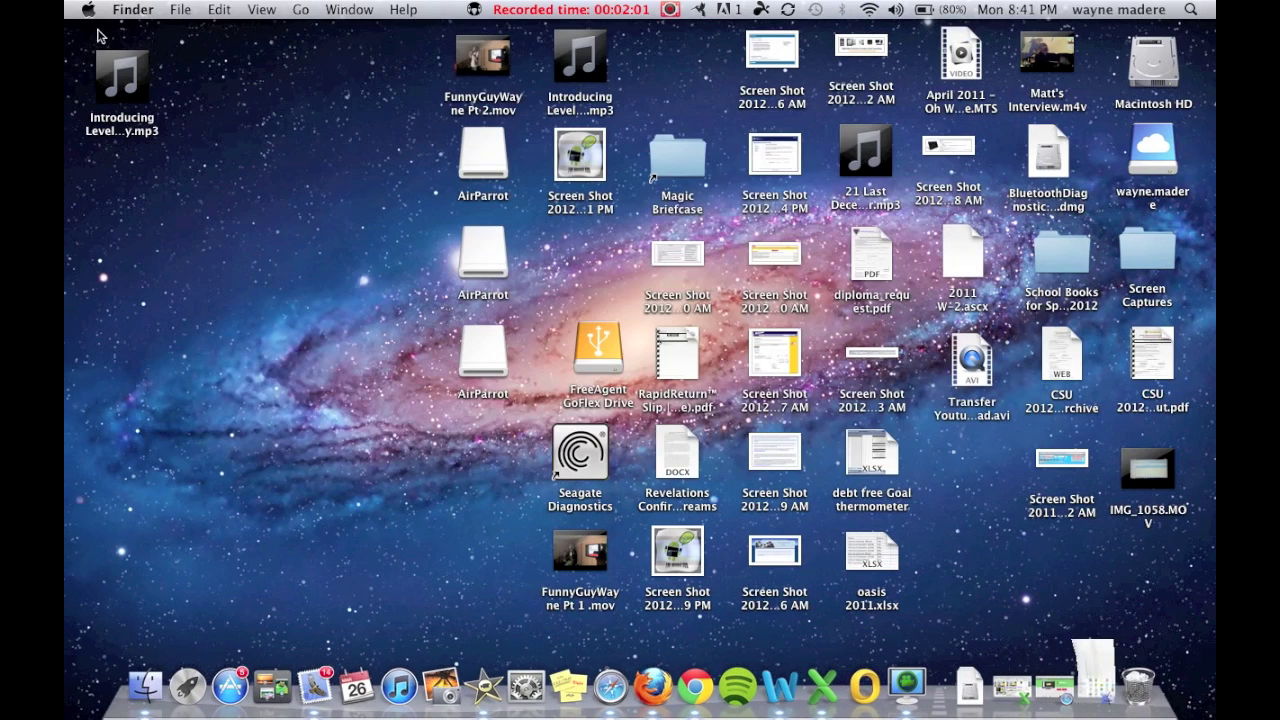
Choose Apple TV from the AirParrot menu-bar icon to start mirroring.
click(473, 10)
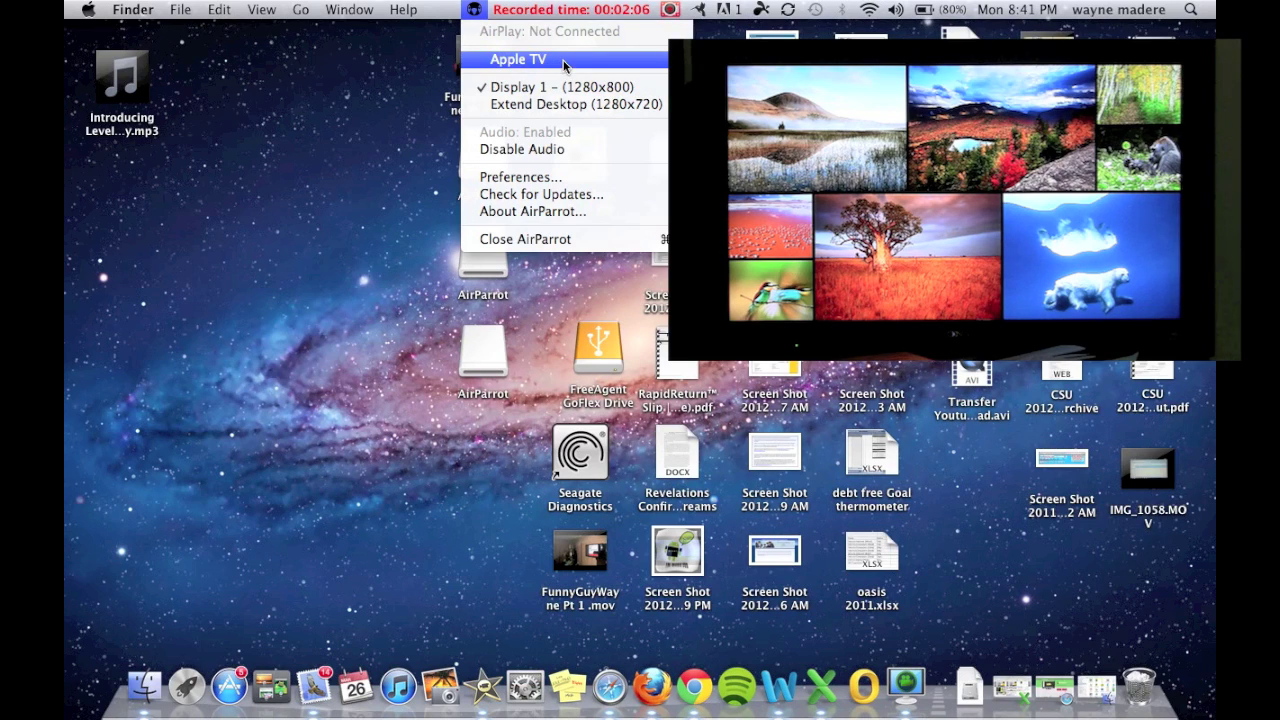
click(563, 60)
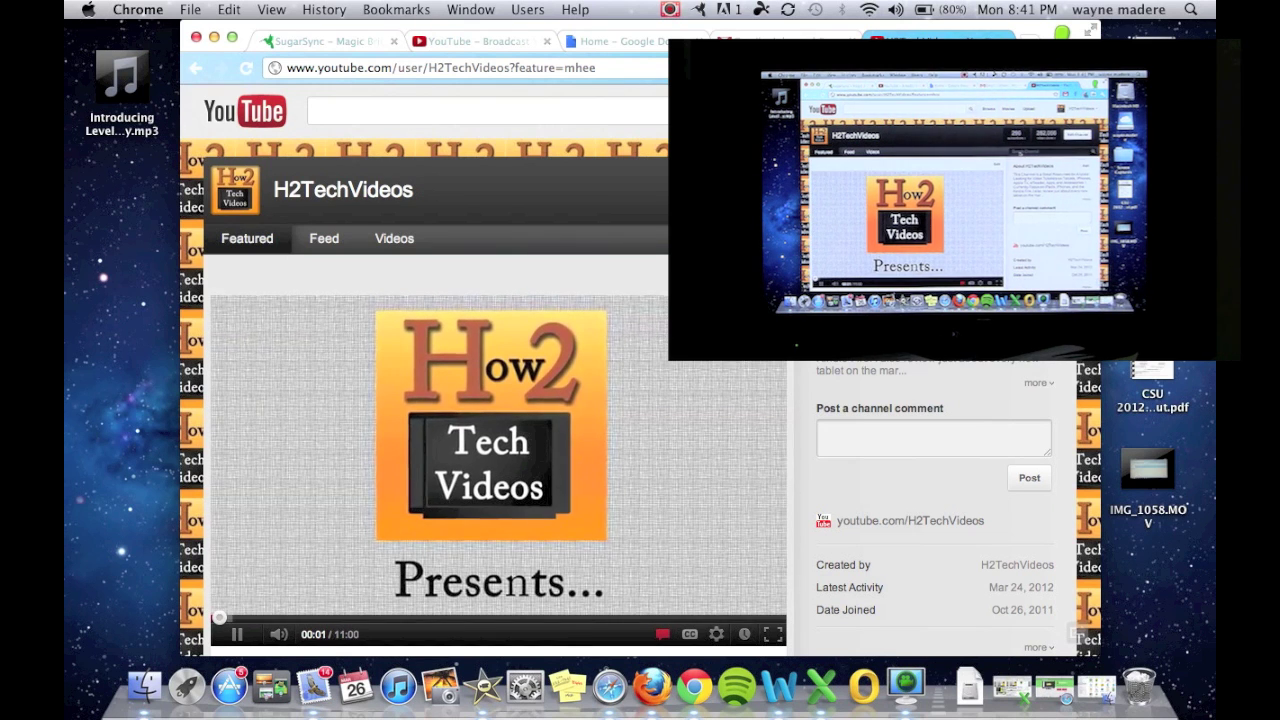
Pause the H2TechVideos YouTube video and switch to an empty desktop Space with Control+Left.
click(238, 635)
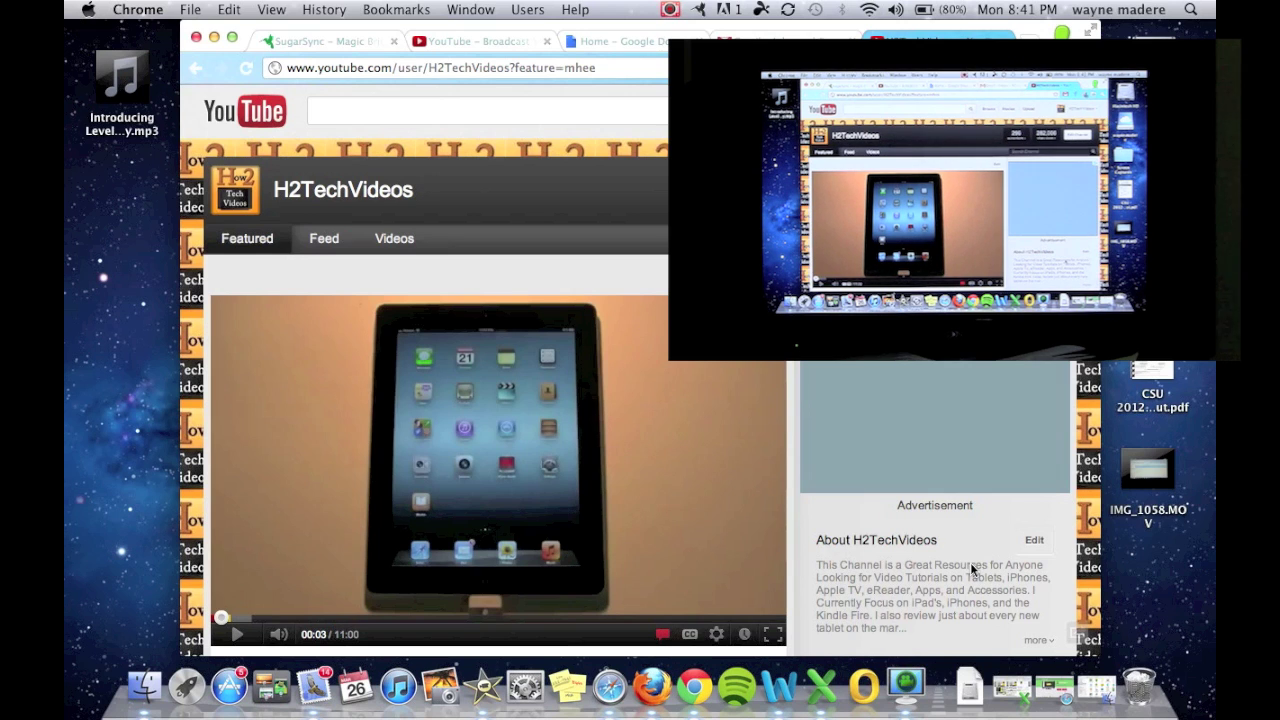
scroll(971, 571, down, 3)
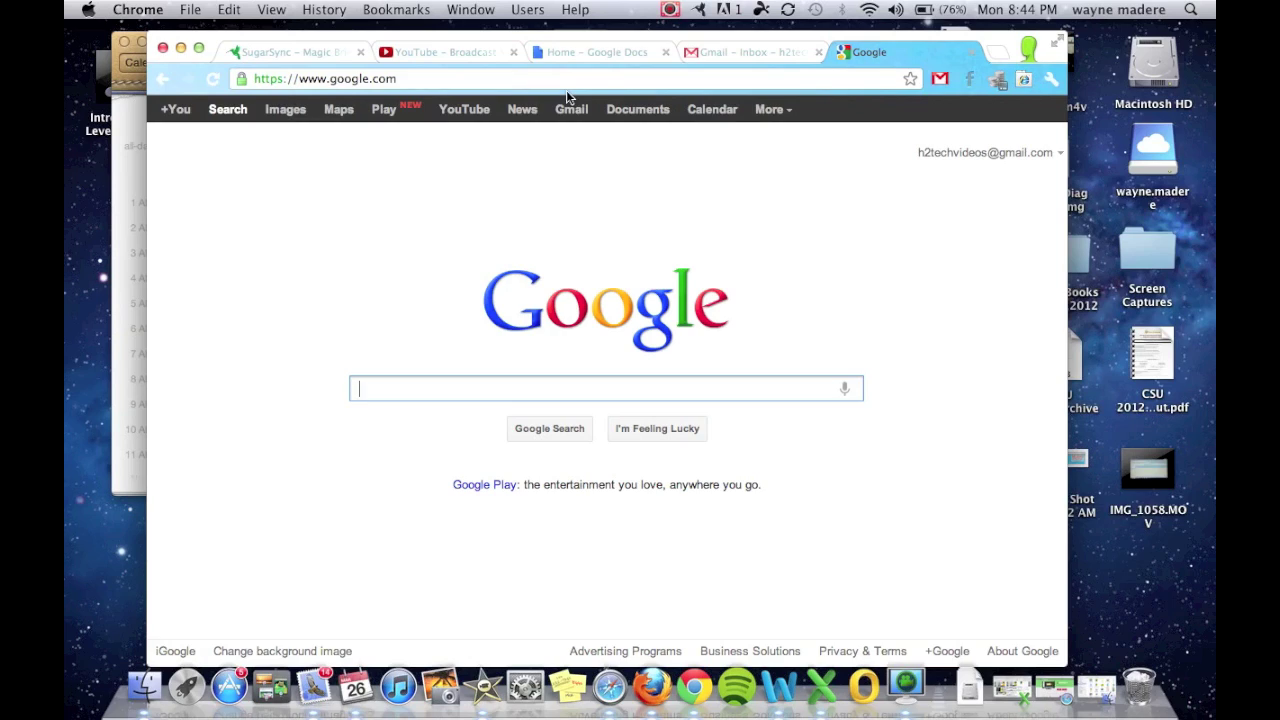
key(ctrl+Left)
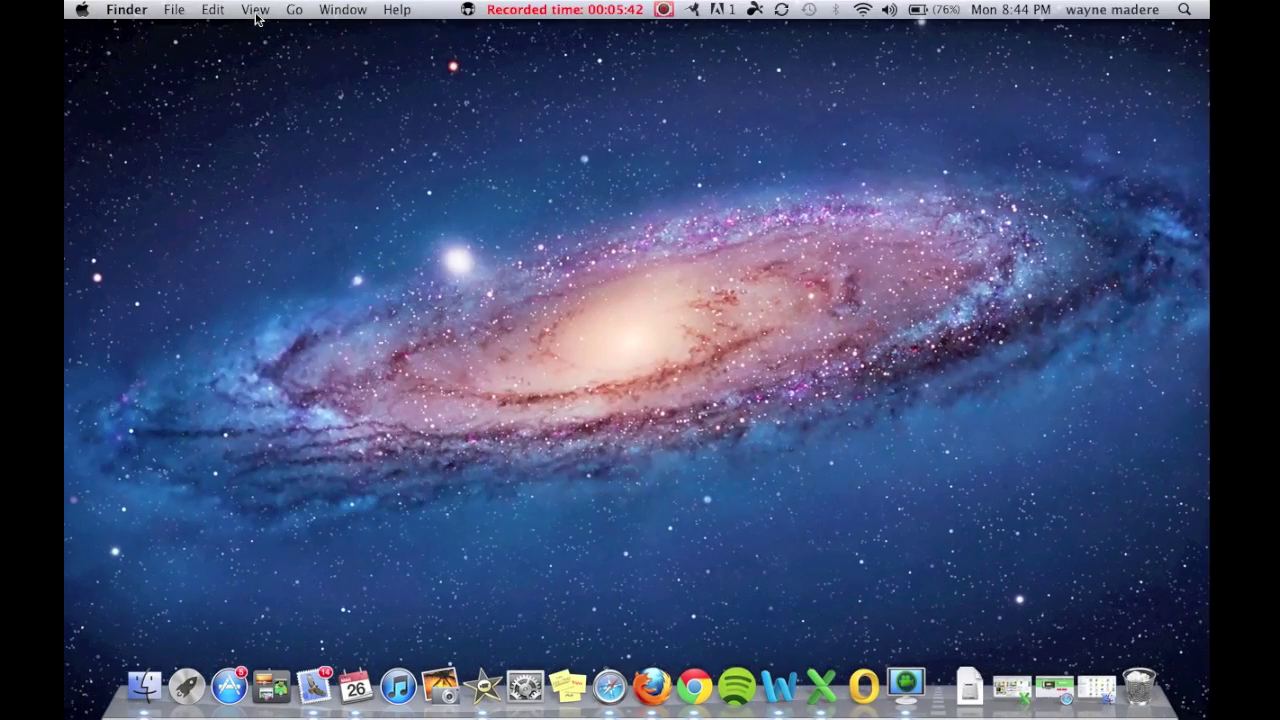
Uncheck Apple TV in the AirParrot menu-bar menu to stop mirroring.
click(476, 10)
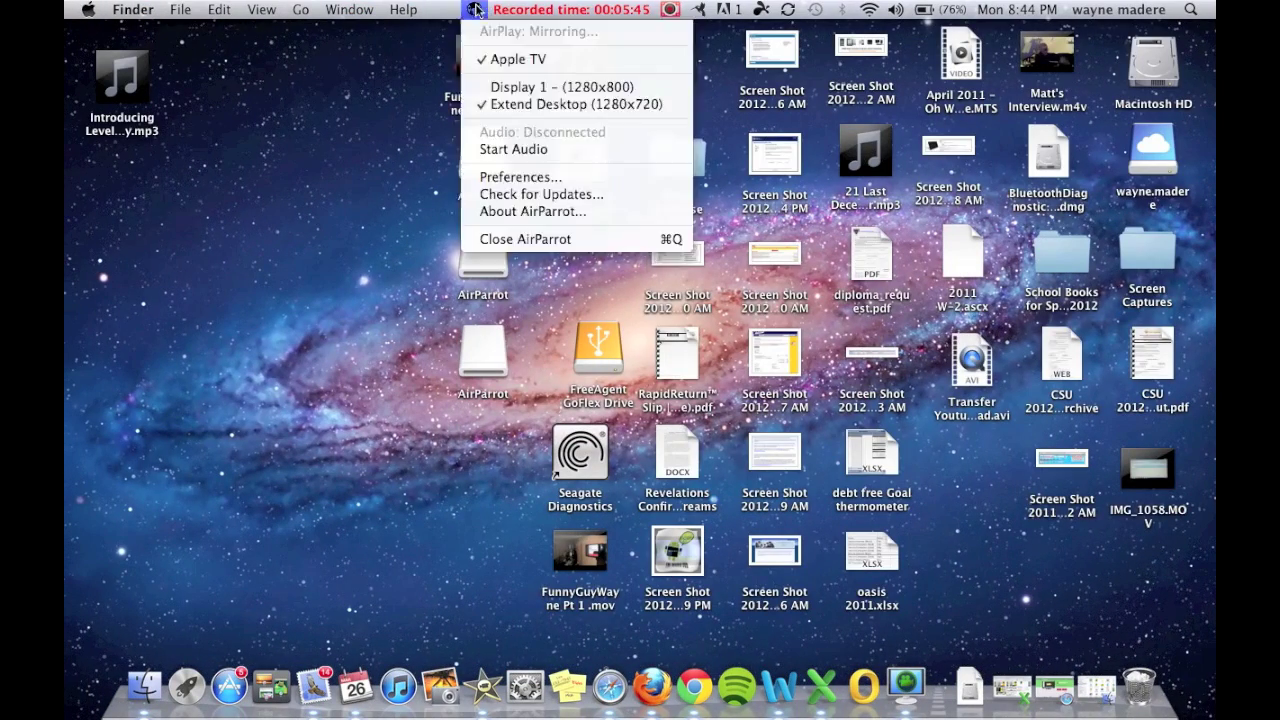
click(556, 62)
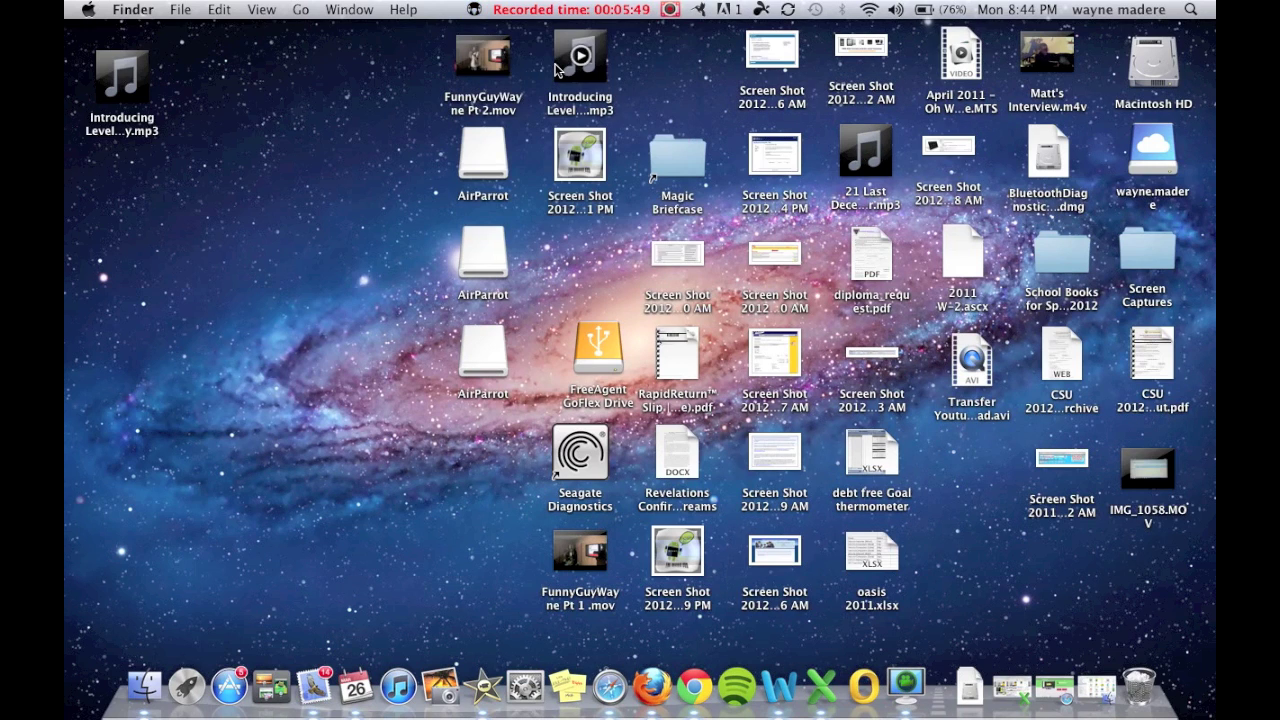